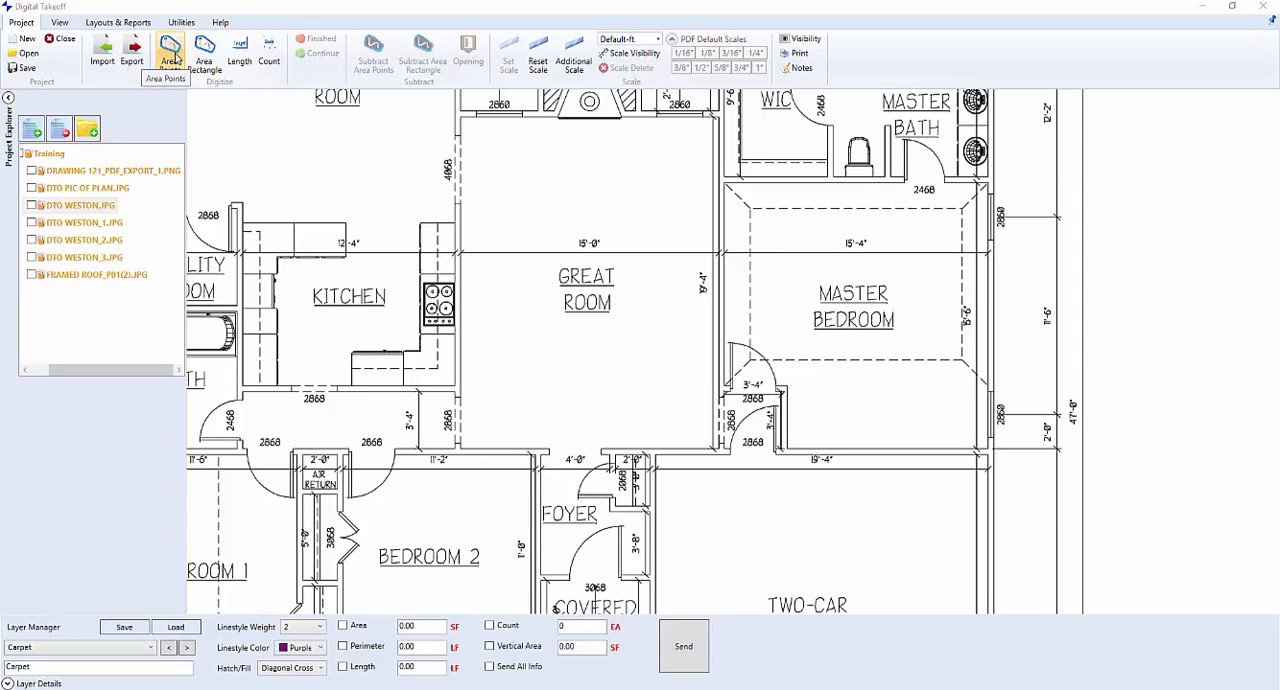
# Digitize the master bedroom floor on the Carpet layer with Area Points, following its six wall corners including the notch by the door
pyautogui.click(172, 55)
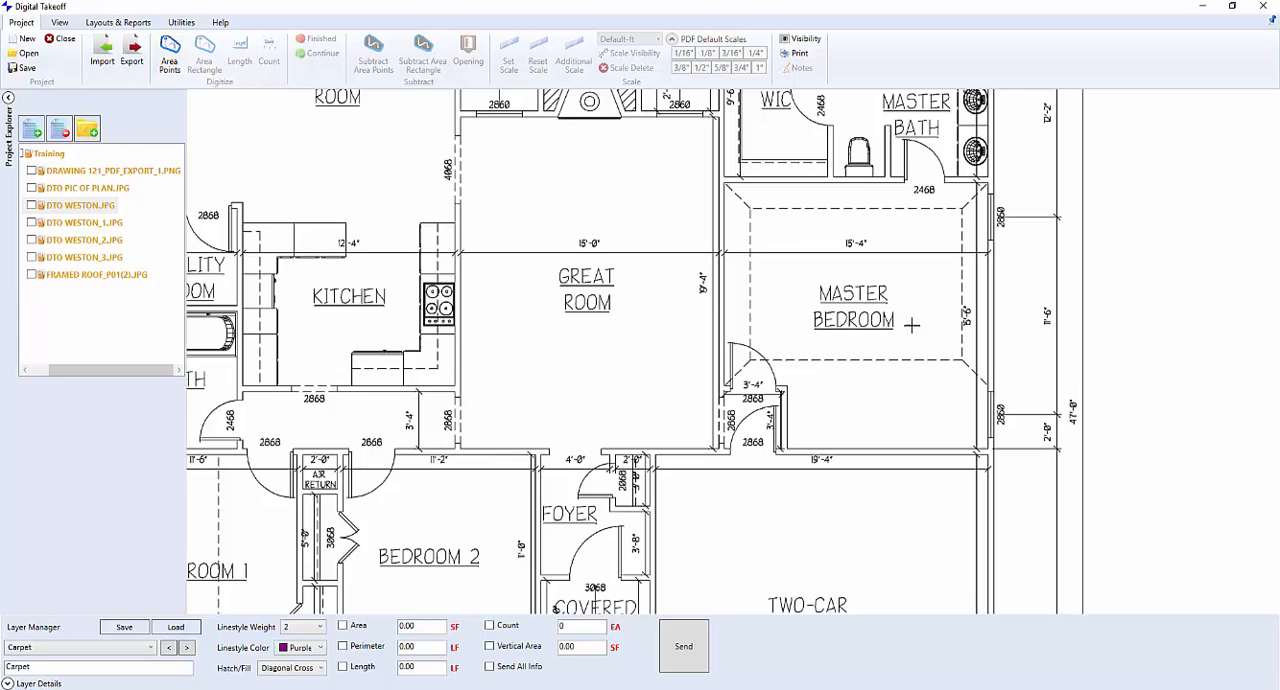
pyautogui.scroll(1, 937, 302)
pyautogui.scroll(2, 917, 302)
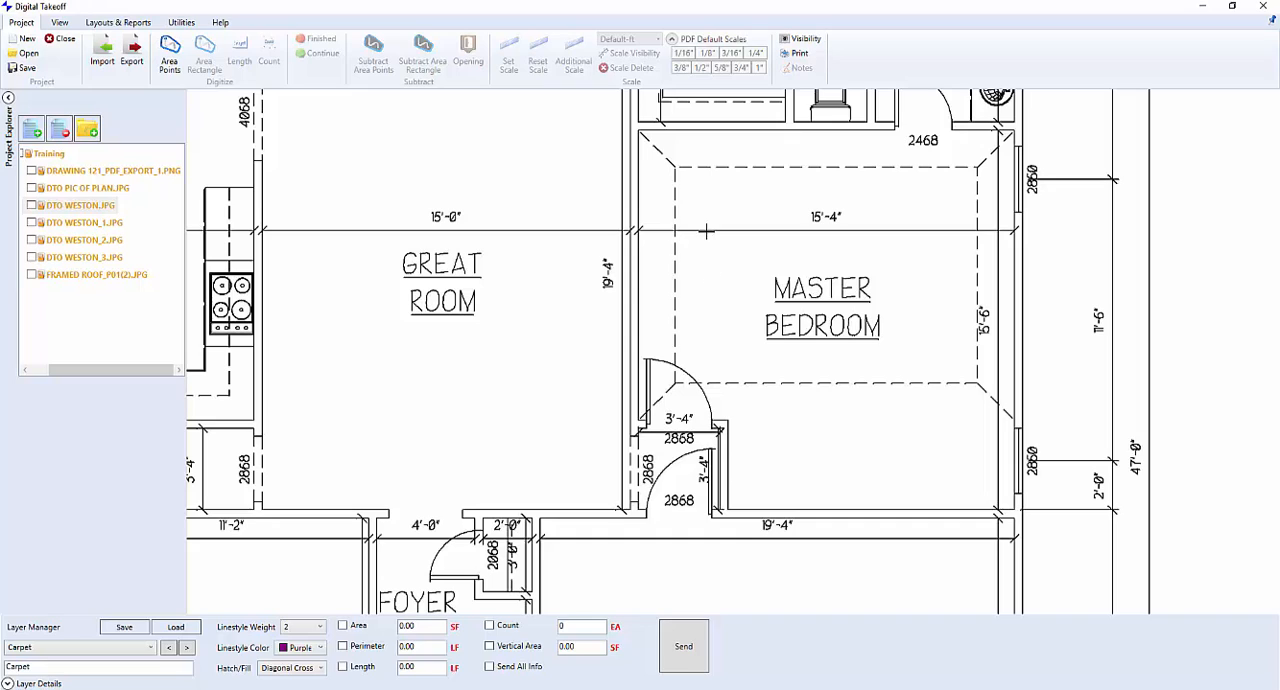
pyautogui.click(640, 130)
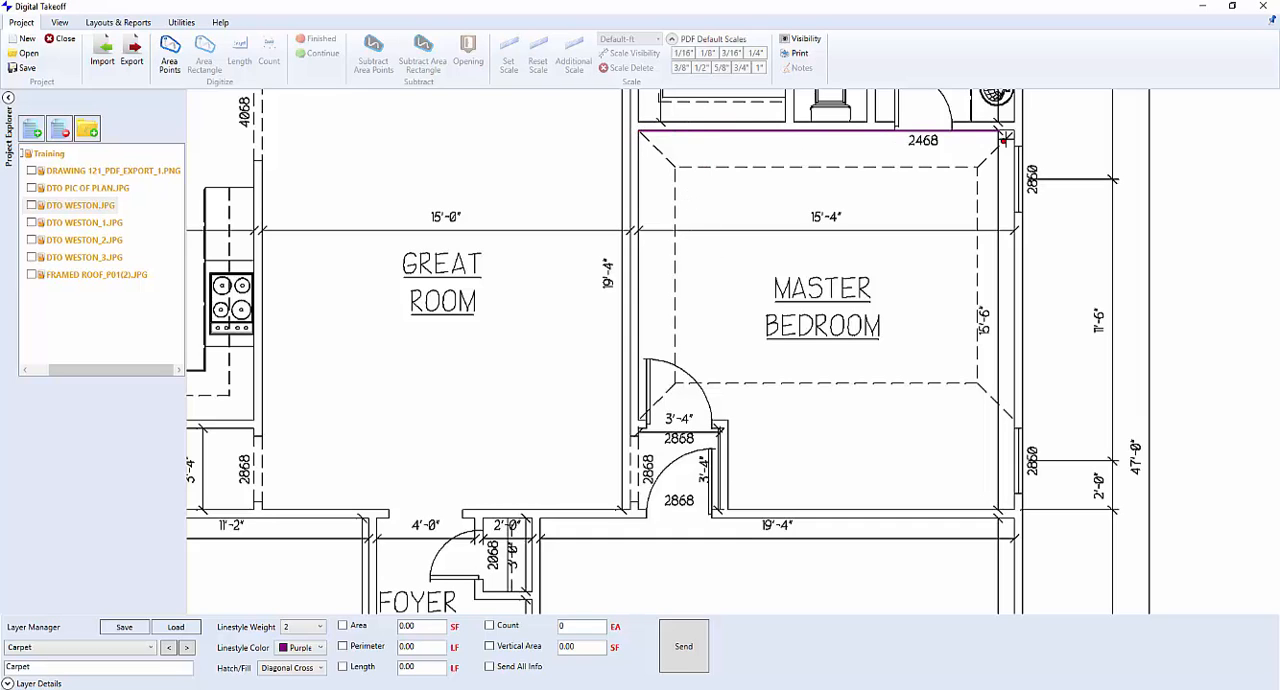
pyautogui.click(1012, 130)
pyautogui.click(1012, 508)
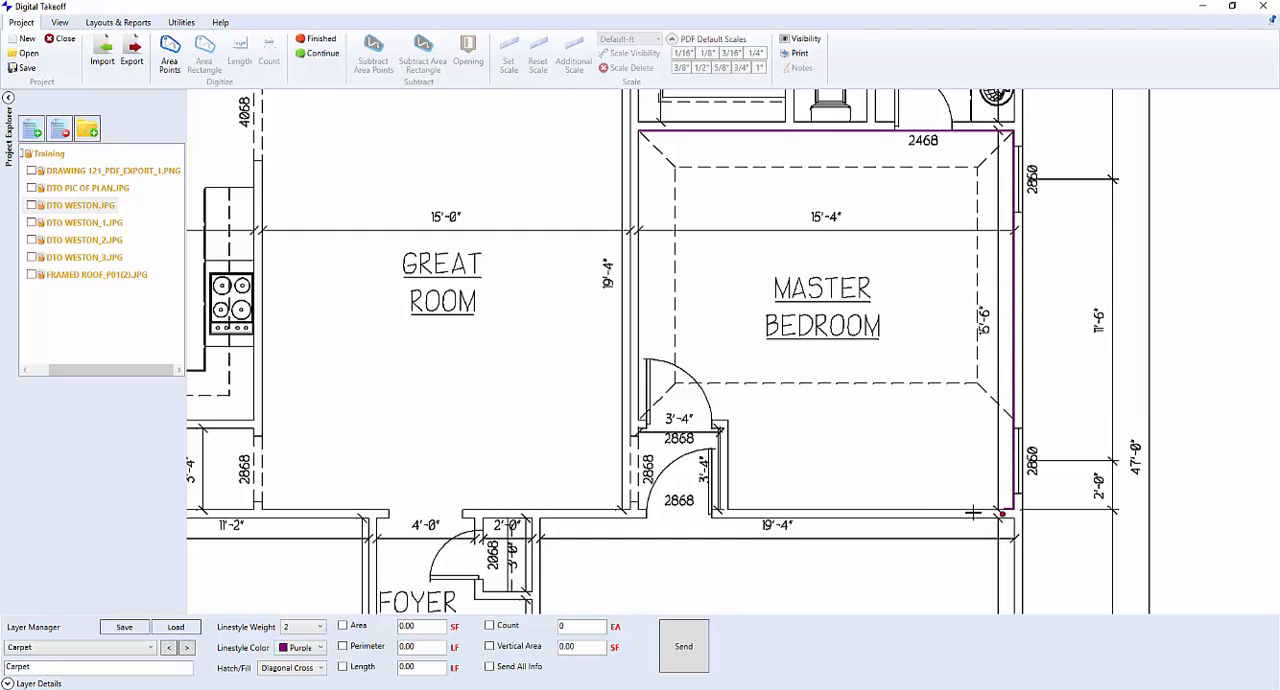
pyautogui.click(728, 508)
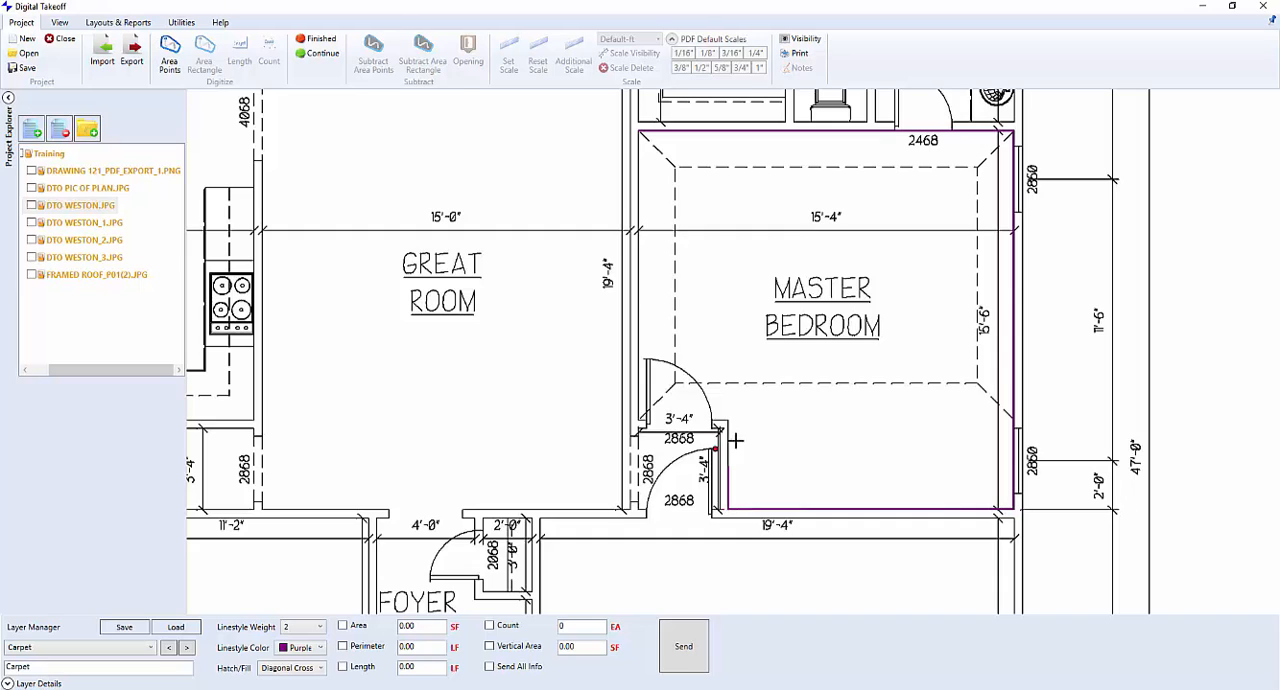
pyautogui.click(727, 421)
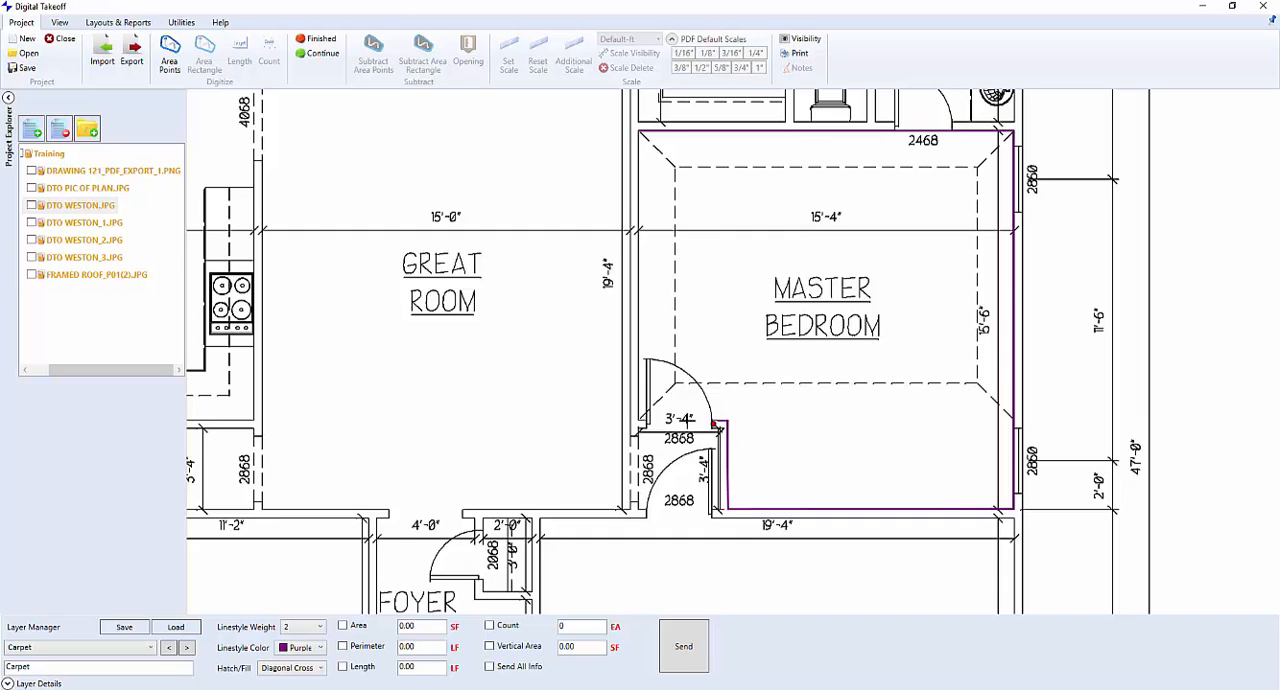
pyautogui.click(639, 420)
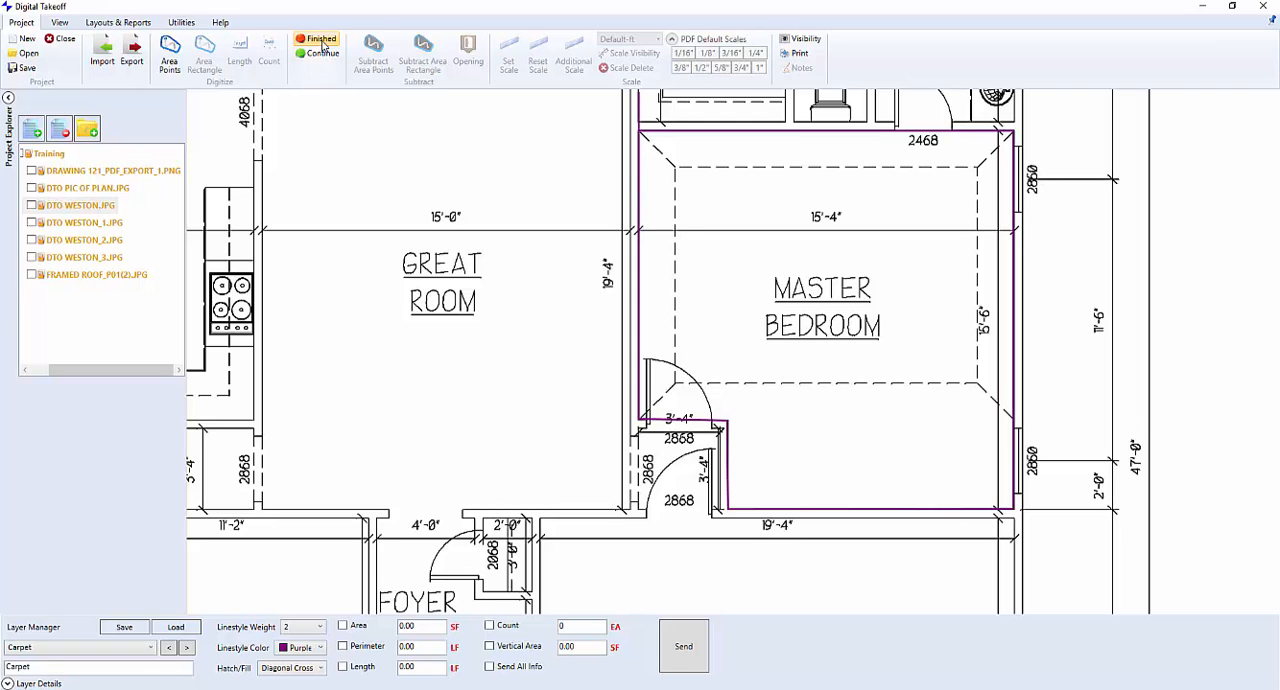
pyautogui.rightClick(536, 186)
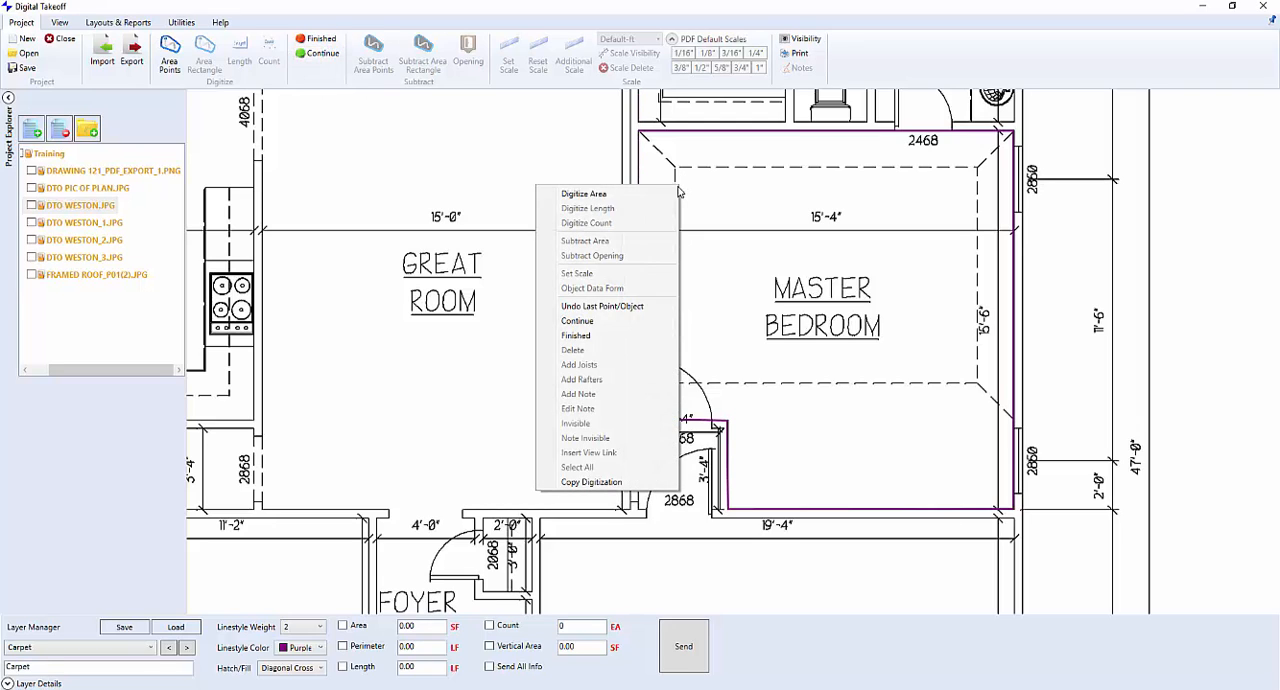
pyautogui.click(607, 335)
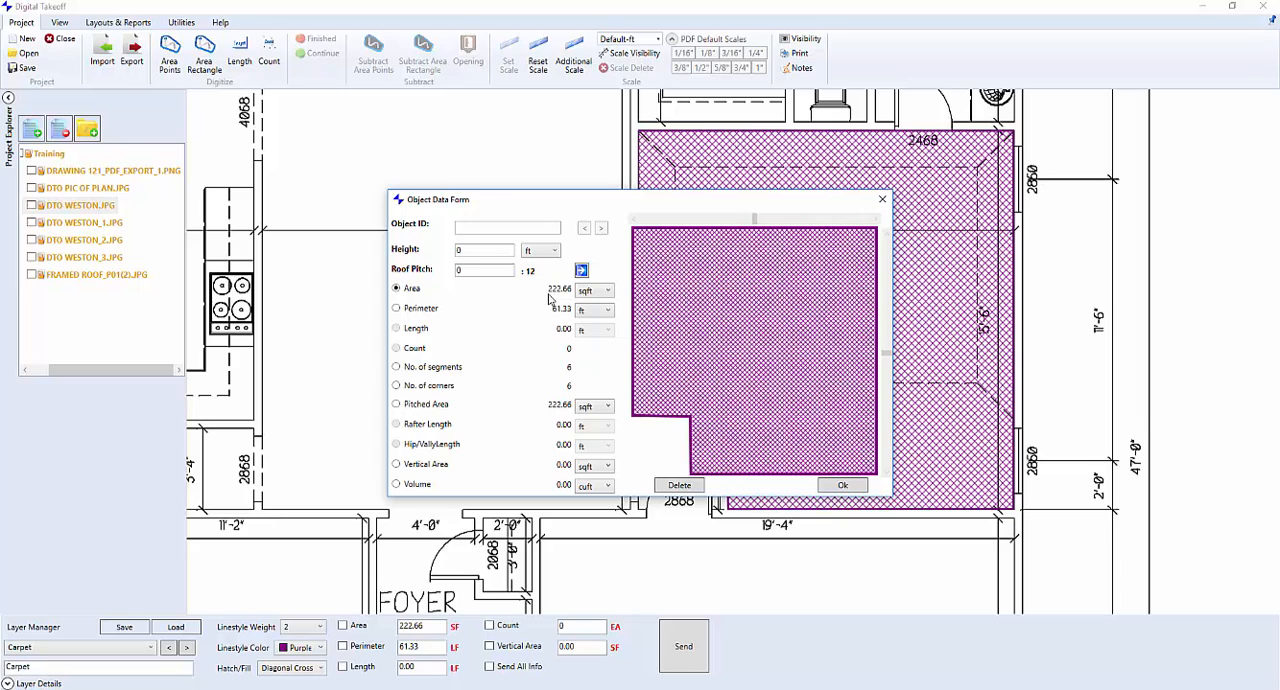
# Keep the bedroom's area unit at sqft and switch the selected measurement to Perimeter
pyautogui.click(608, 291)
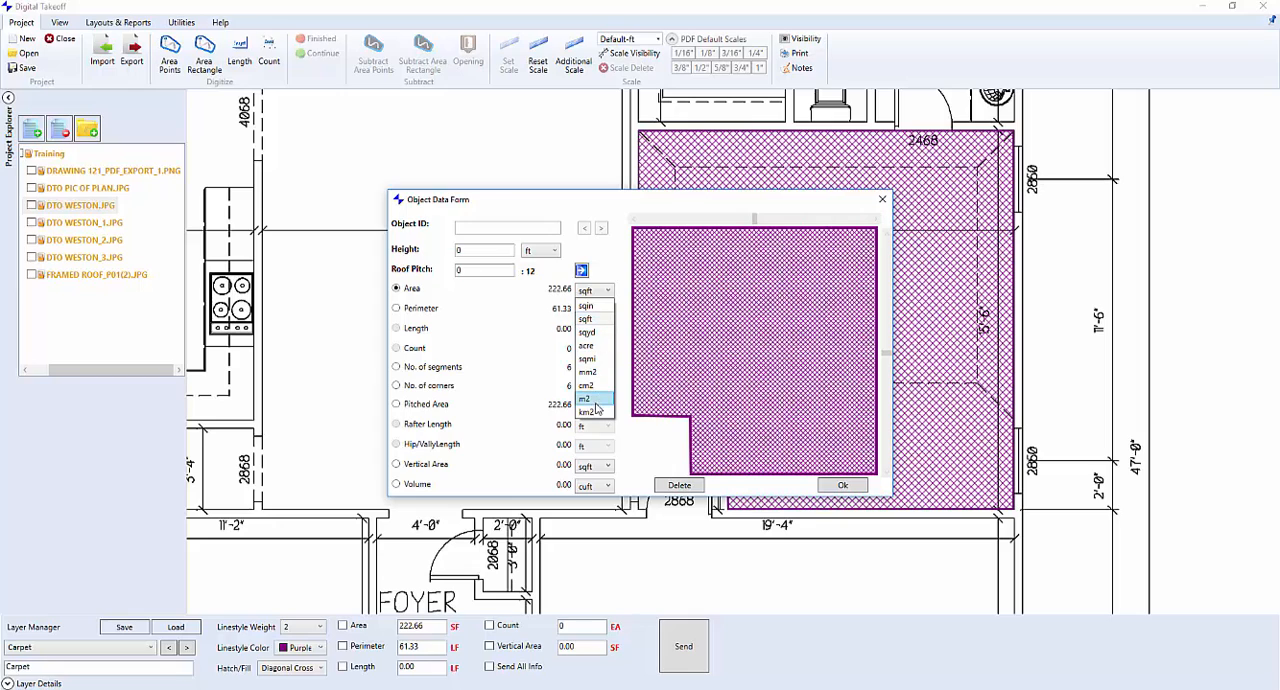
pyautogui.click(588, 319)
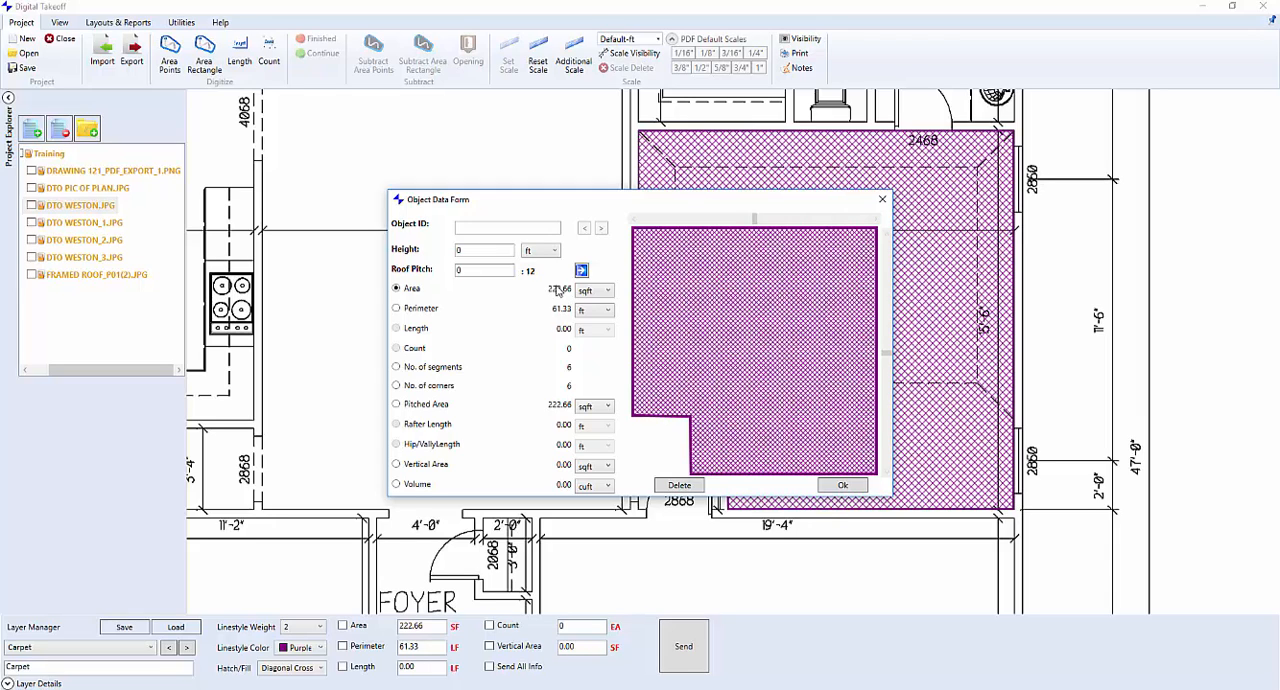
pyautogui.click(398, 310)
# Set the bedroom's height to 9 ft, select Vertical Area, inspect the room's walls in the tilted and rotated 3D preview, and accept the data
pyautogui.click(482, 250)
pyautogui.write('9')
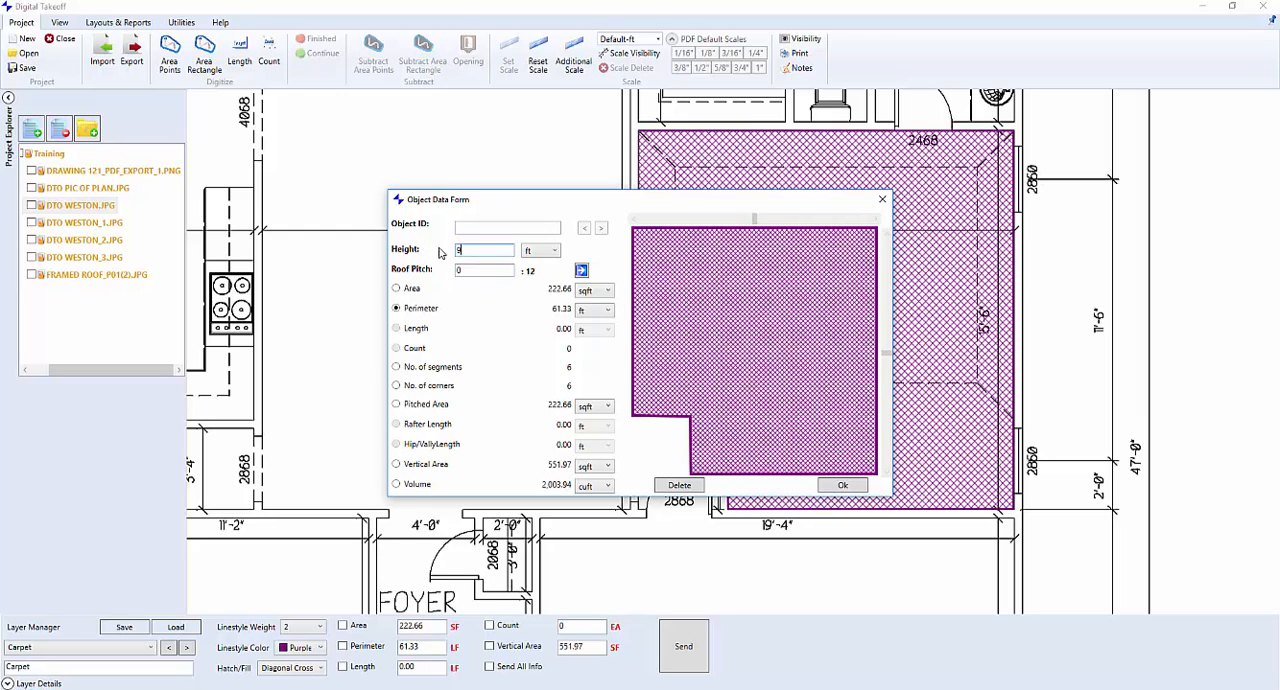
pyautogui.click(397, 465)
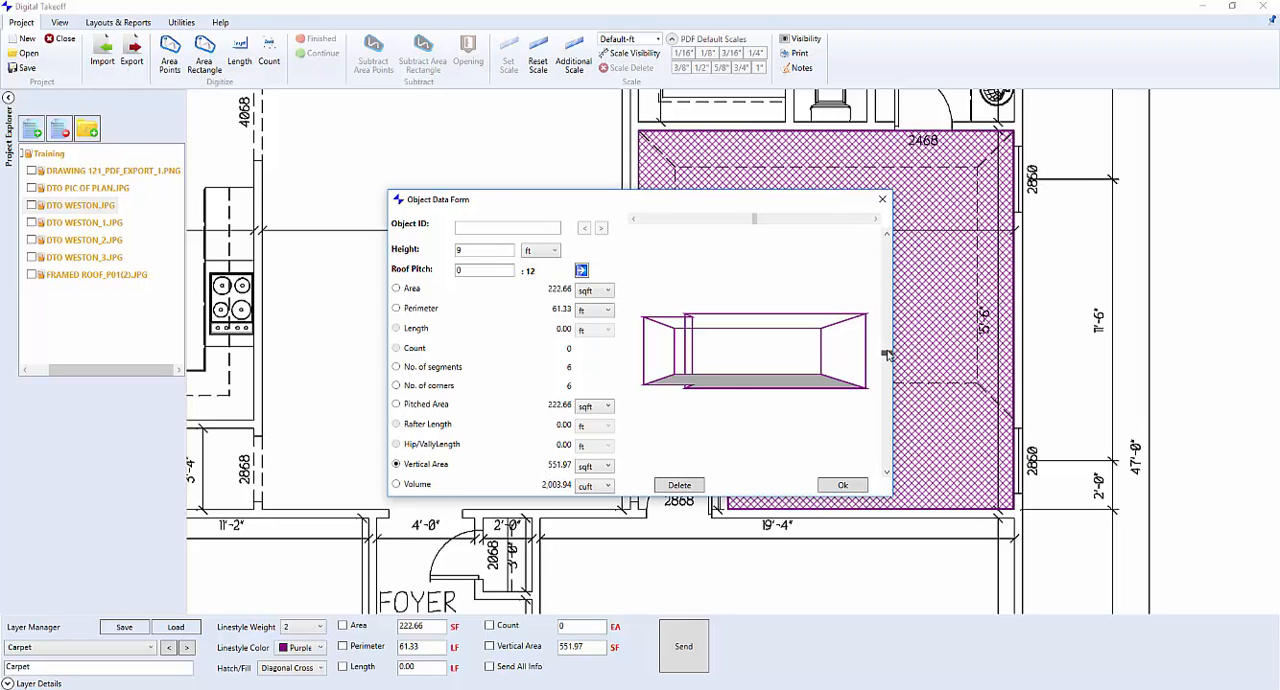
pyautogui.moveTo(887, 355); pyautogui.dragTo(889, 324)
pyautogui.moveTo(758, 220); pyautogui.dragTo(808, 222)
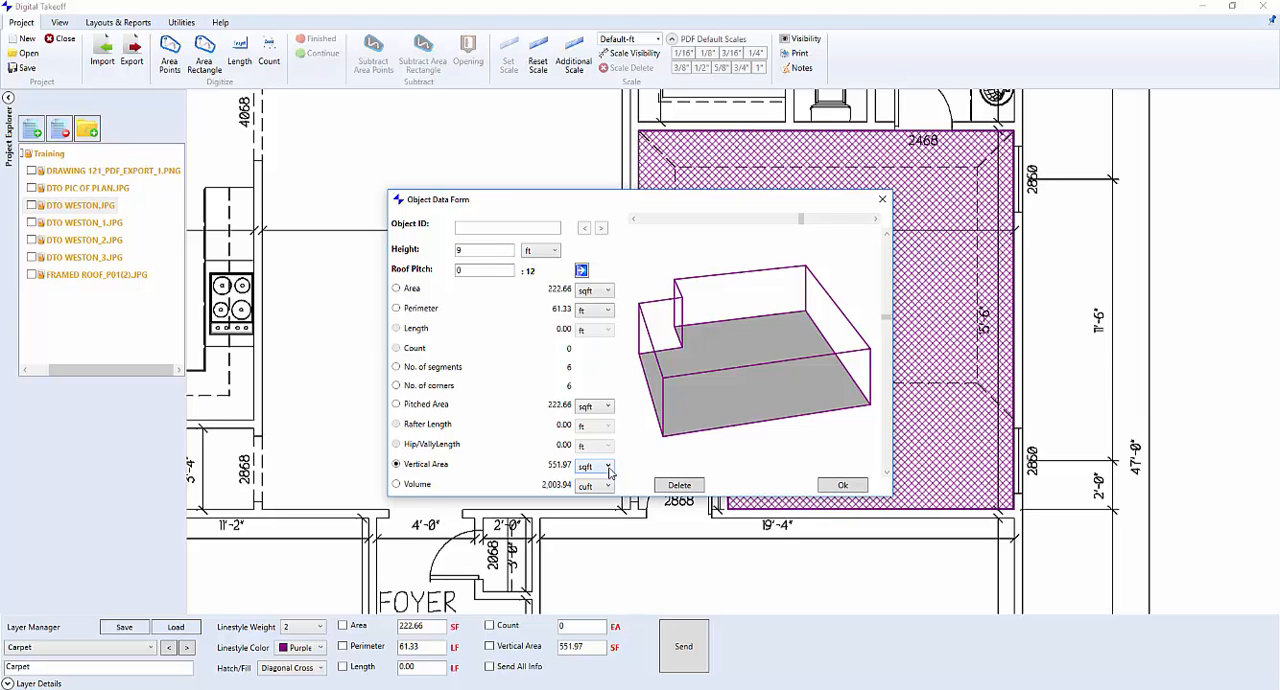
pyautogui.click(846, 486)
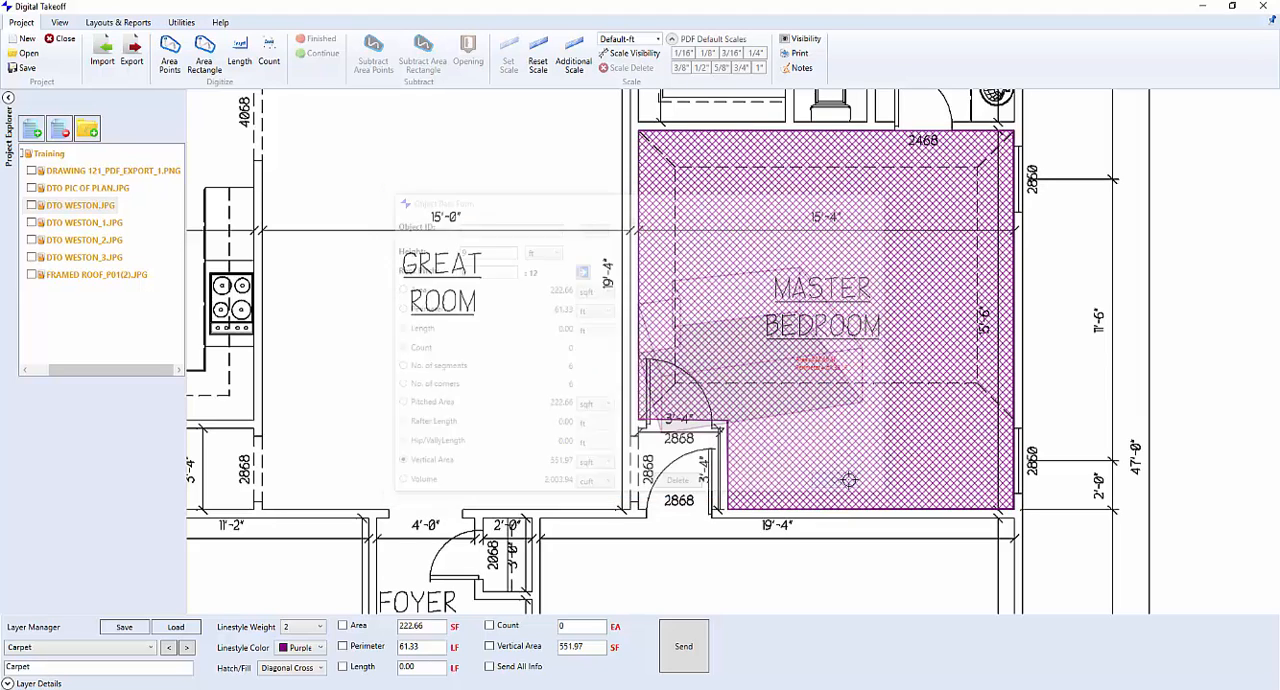
# Switch to the Hardwood layer and digitize the Great Room floor with Area Rectangle from corner to corner
pyautogui.scroll(-2, 465, 204)
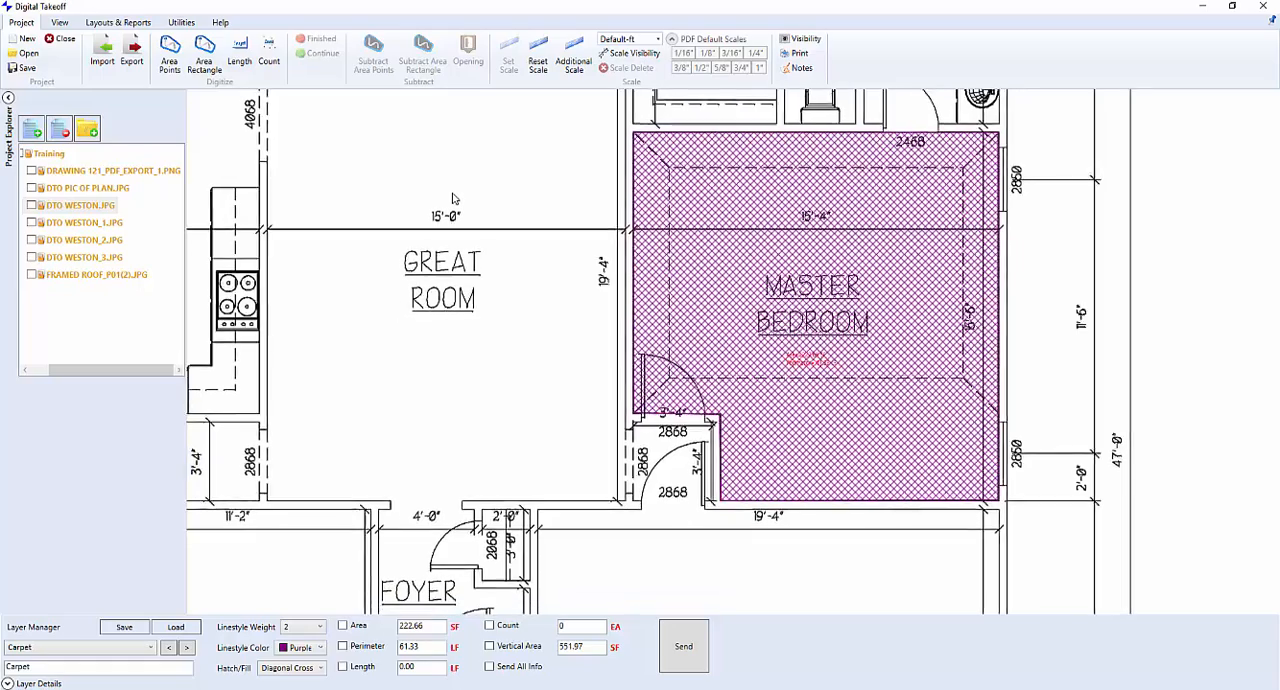
pyautogui.moveTo(465, 204); pyautogui.dragTo(534, 246)
pyautogui.scroll(-2, 534, 246)
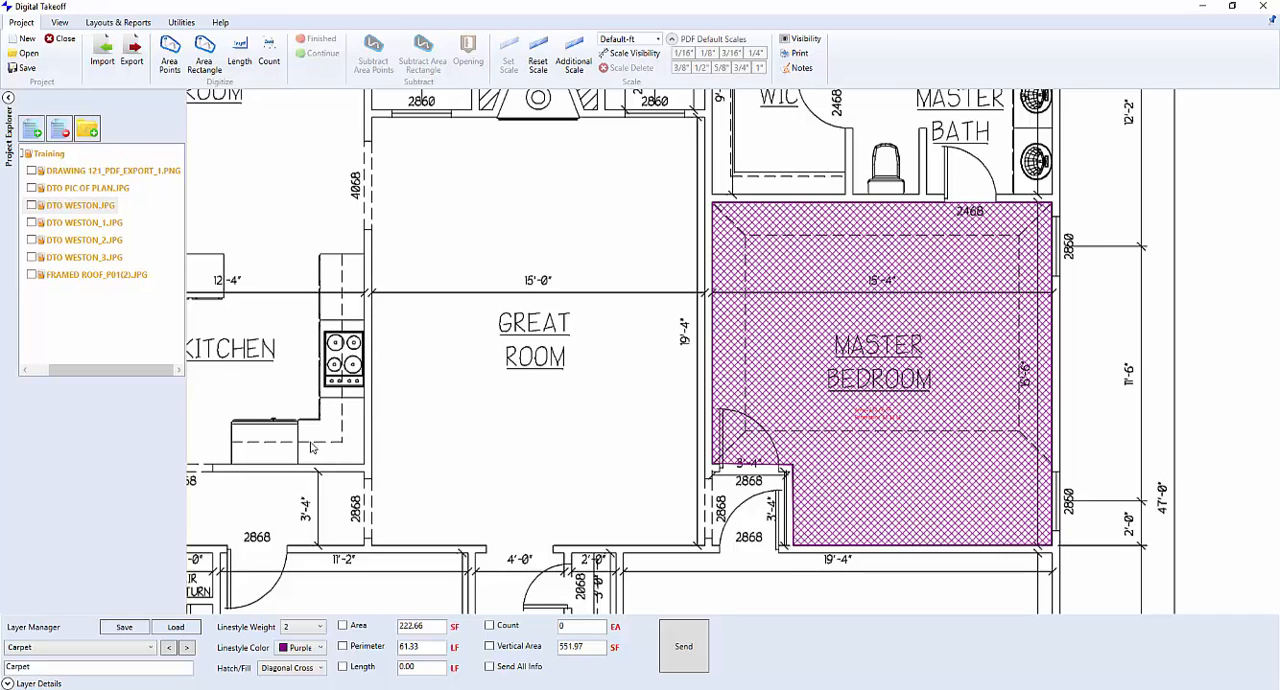
pyautogui.click(187, 648)
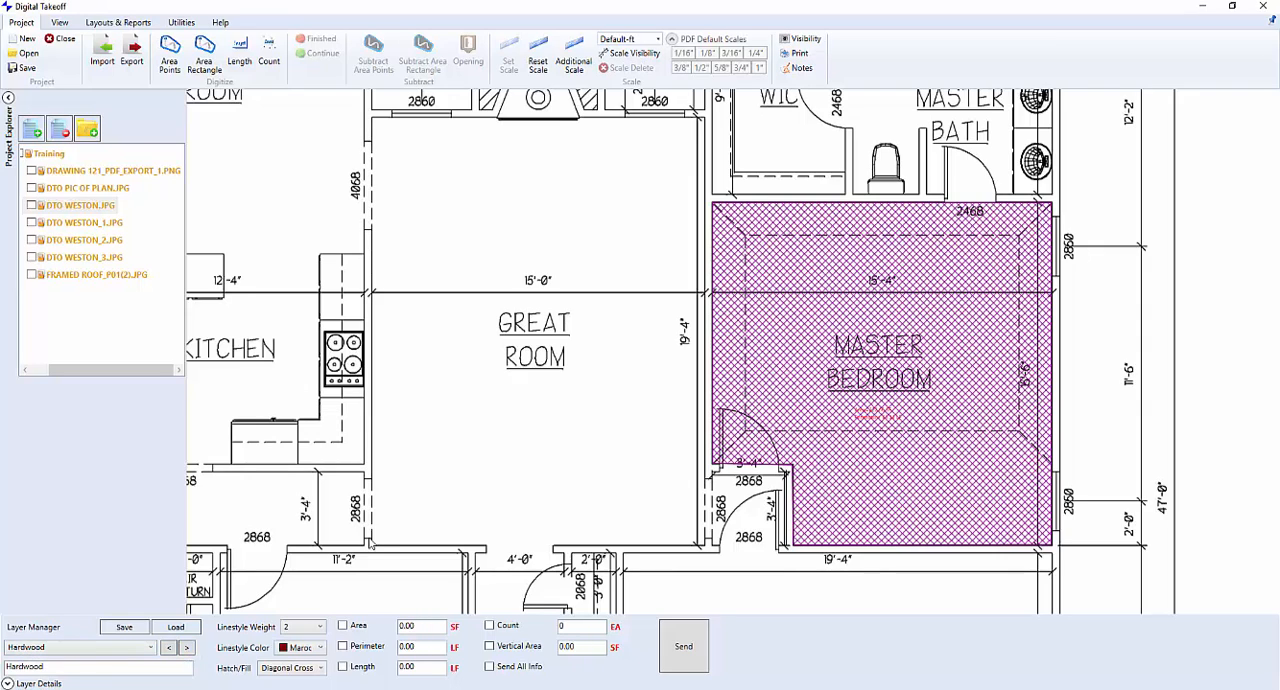
pyautogui.click(208, 57)
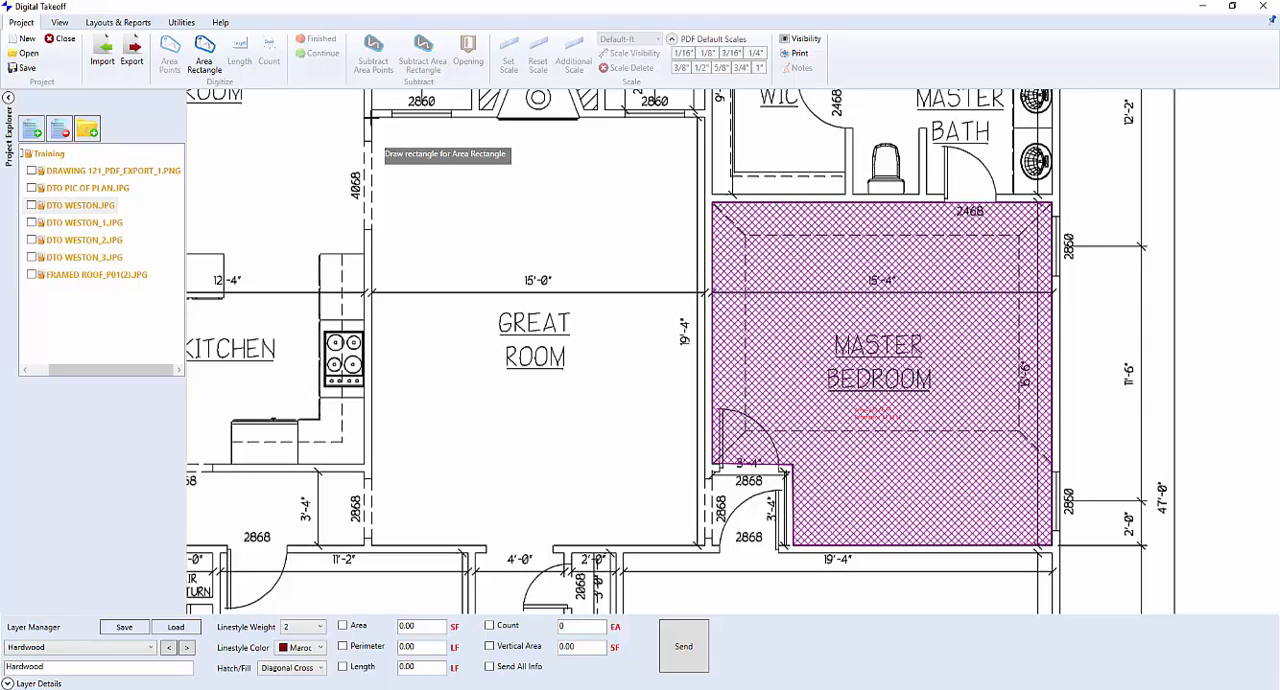
pyautogui.moveTo(371, 118)
pyautogui.mouseDown()
pyautogui.moveTo(490, 355)
pyautogui.moveTo(618, 491)
pyautogui.moveTo(713, 556)
pyautogui.moveTo(704, 548)
pyautogui.mouseUp()
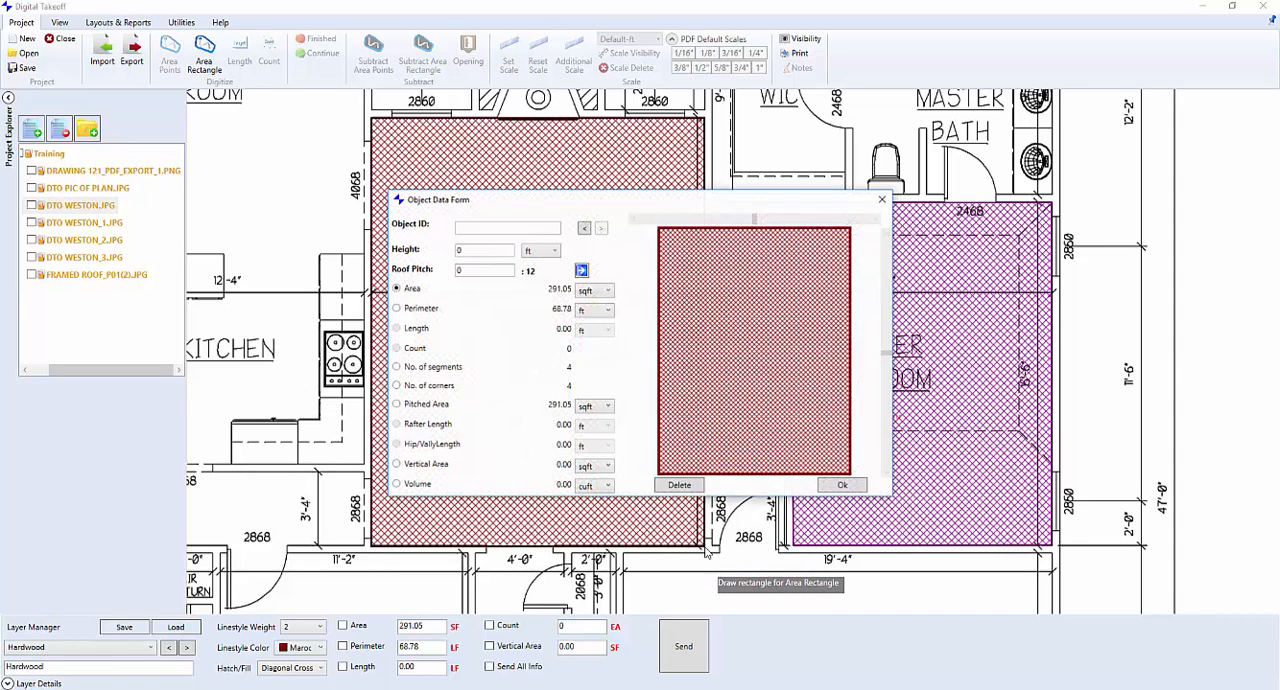
# Set the Great Room's height to 9 ft and accept its object data
pyautogui.click(484, 248)
pyautogui.press('BackSpace')
pyautogui.write('9')
pyautogui.click(855, 487)
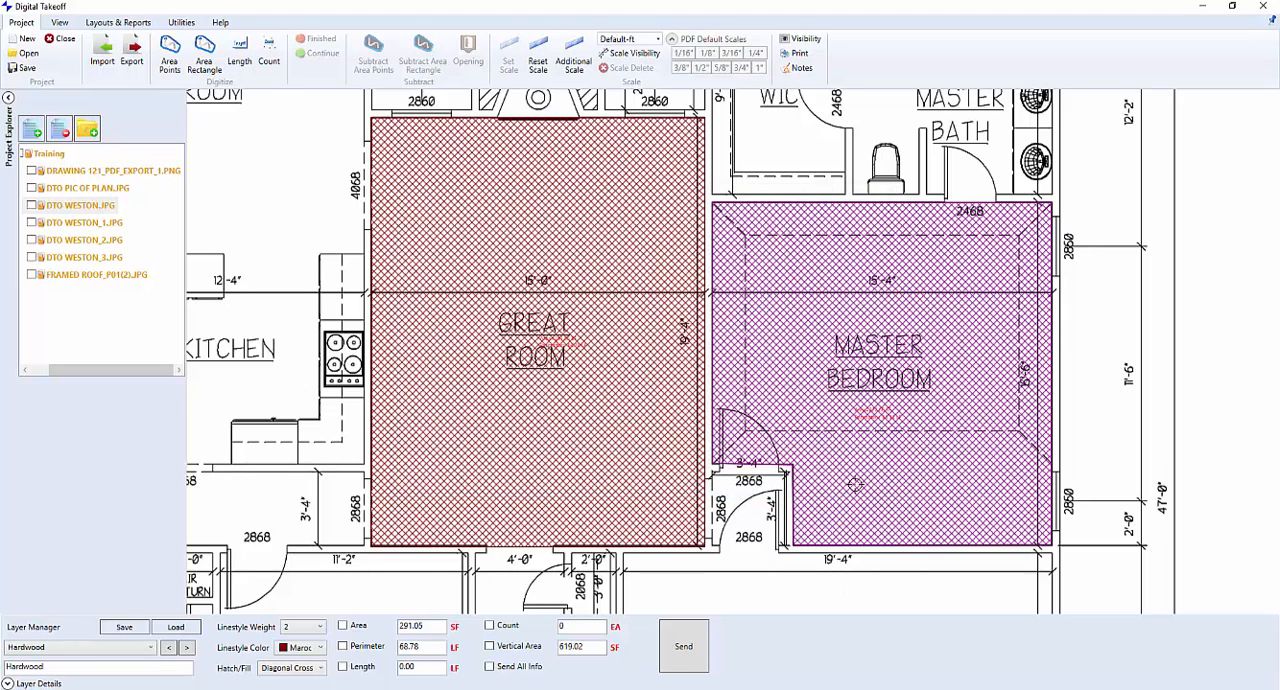
# Open the FRAMED ROOF_P01(2).JPG plan at its central roof section
pyautogui.click(89, 274)
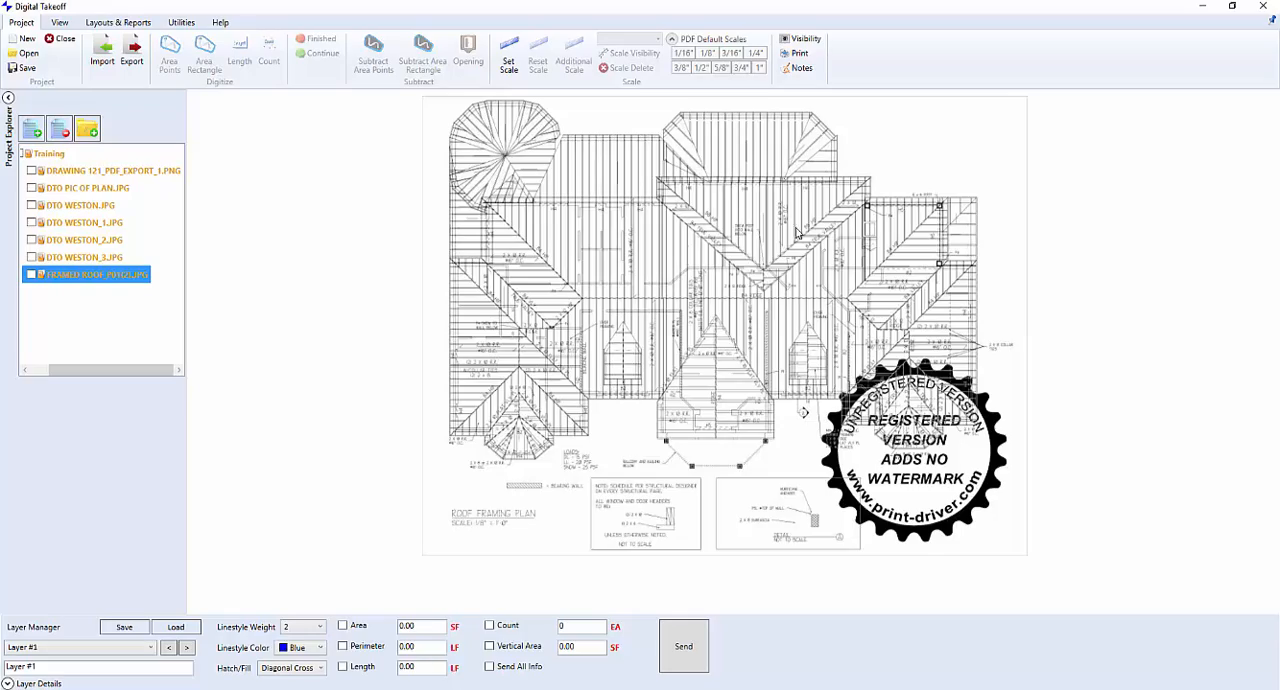
pyautogui.scroll(3, 782, 230)
pyautogui.scroll(4, 776, 229)
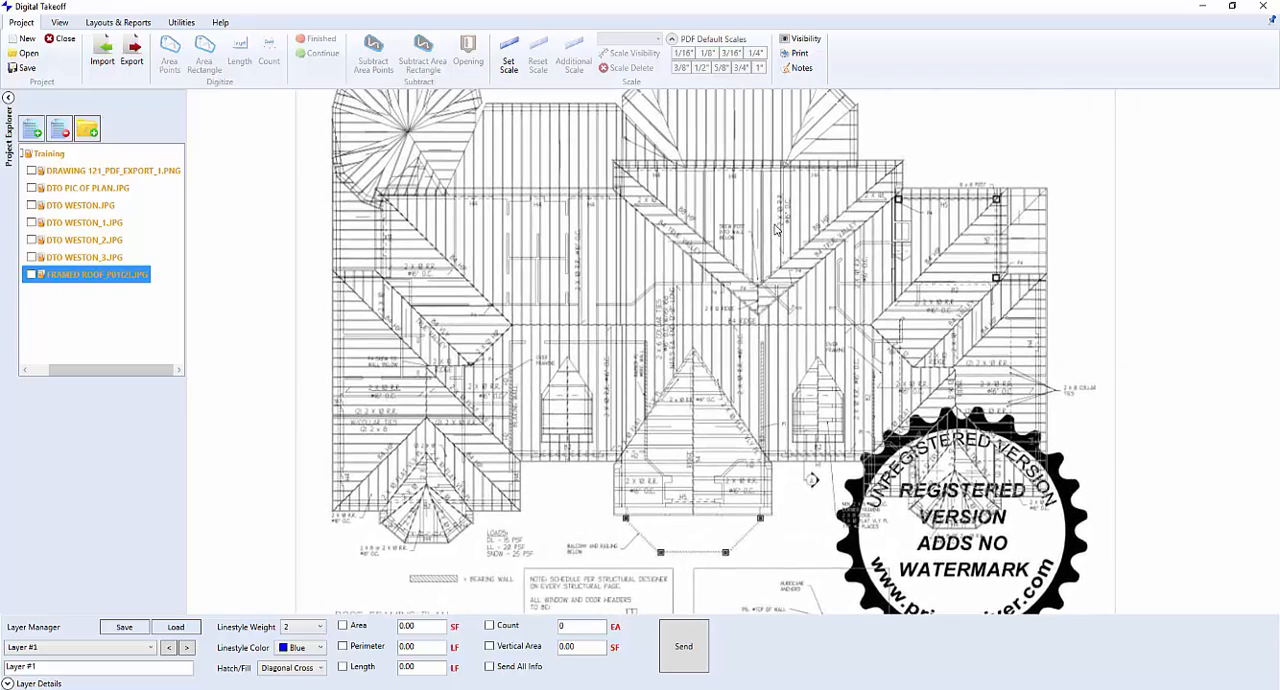
pyautogui.scroll(4, 776, 229)
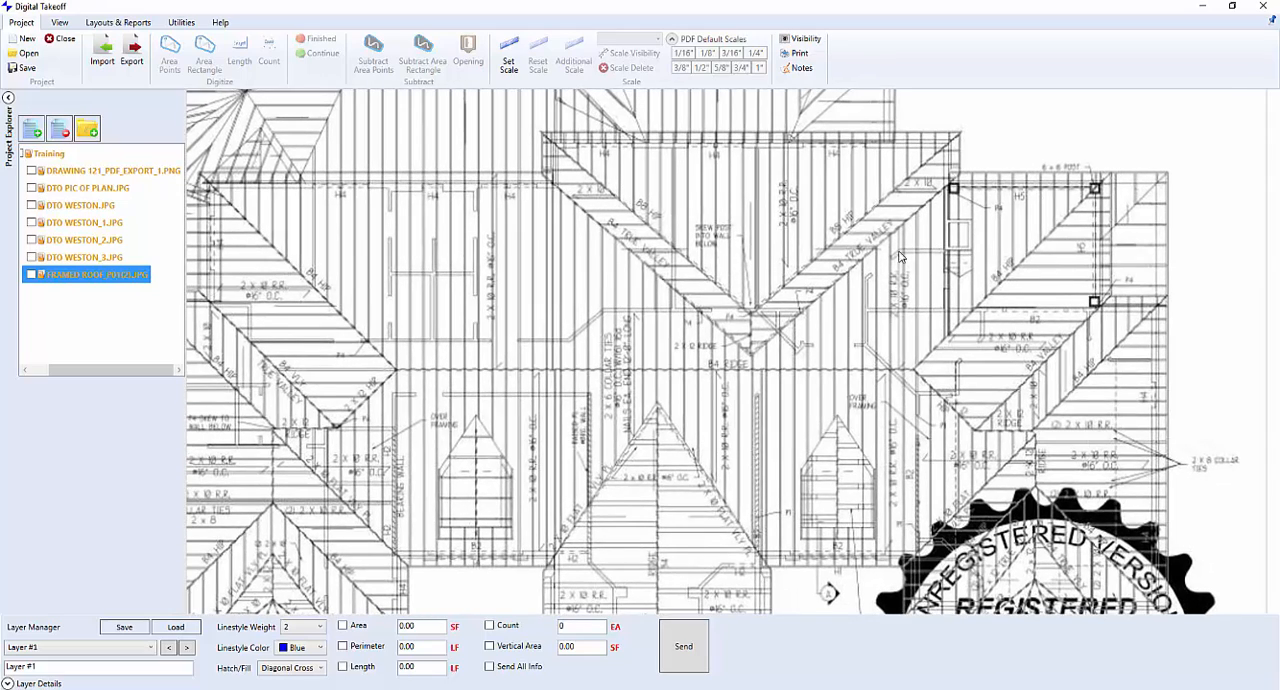
pyautogui.scroll(3, 804, 225)
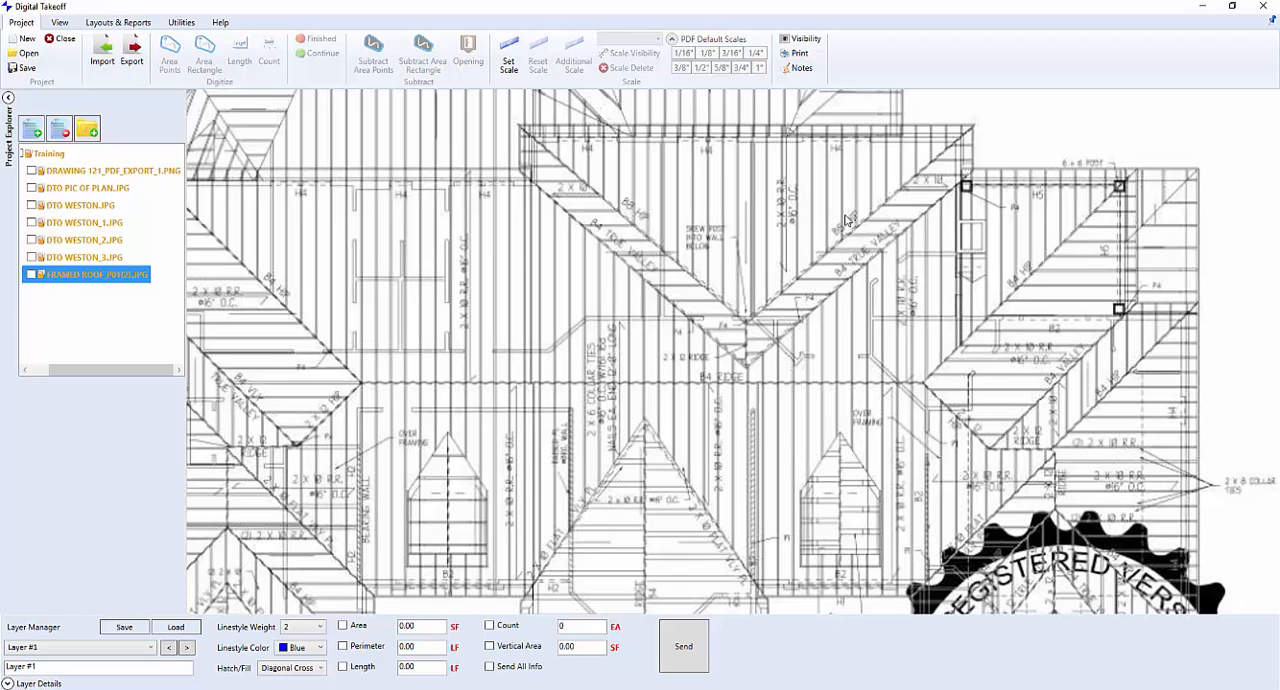
# Set the roof plan's scale in feet from a short horizontal reference line on the upper central roof section
pyautogui.click(525, 62)
pyautogui.click(811, 214)
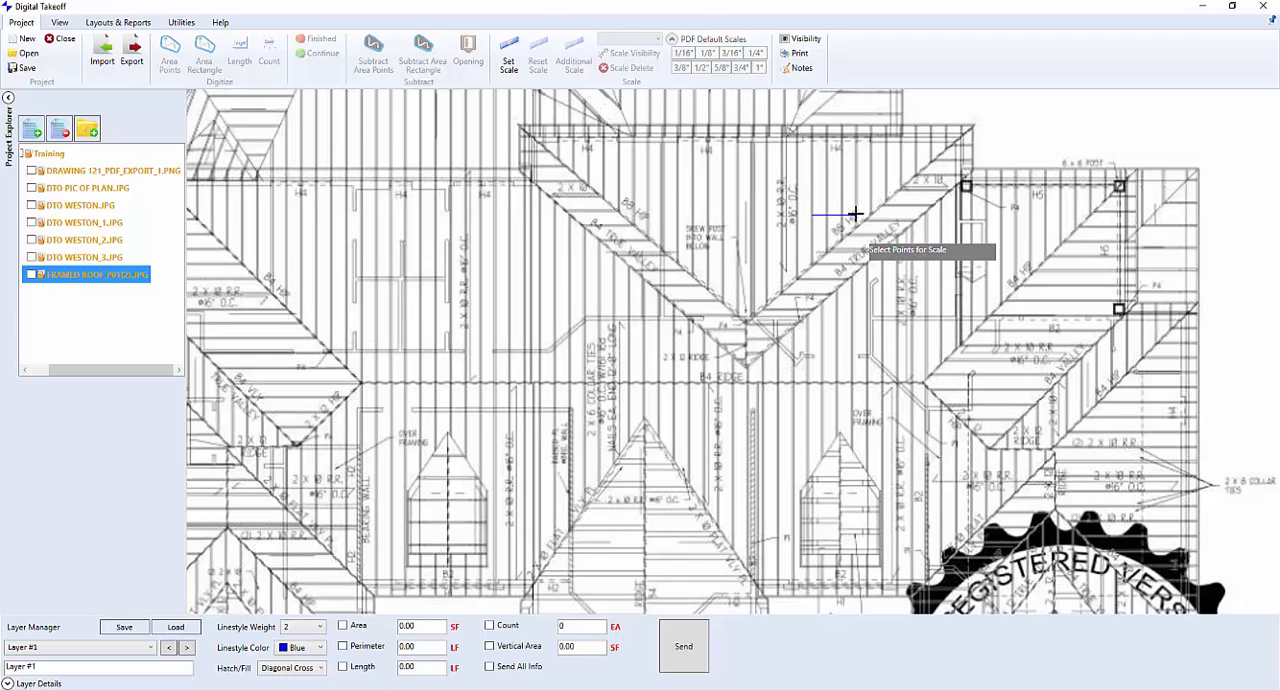
pyautogui.click(855, 213)
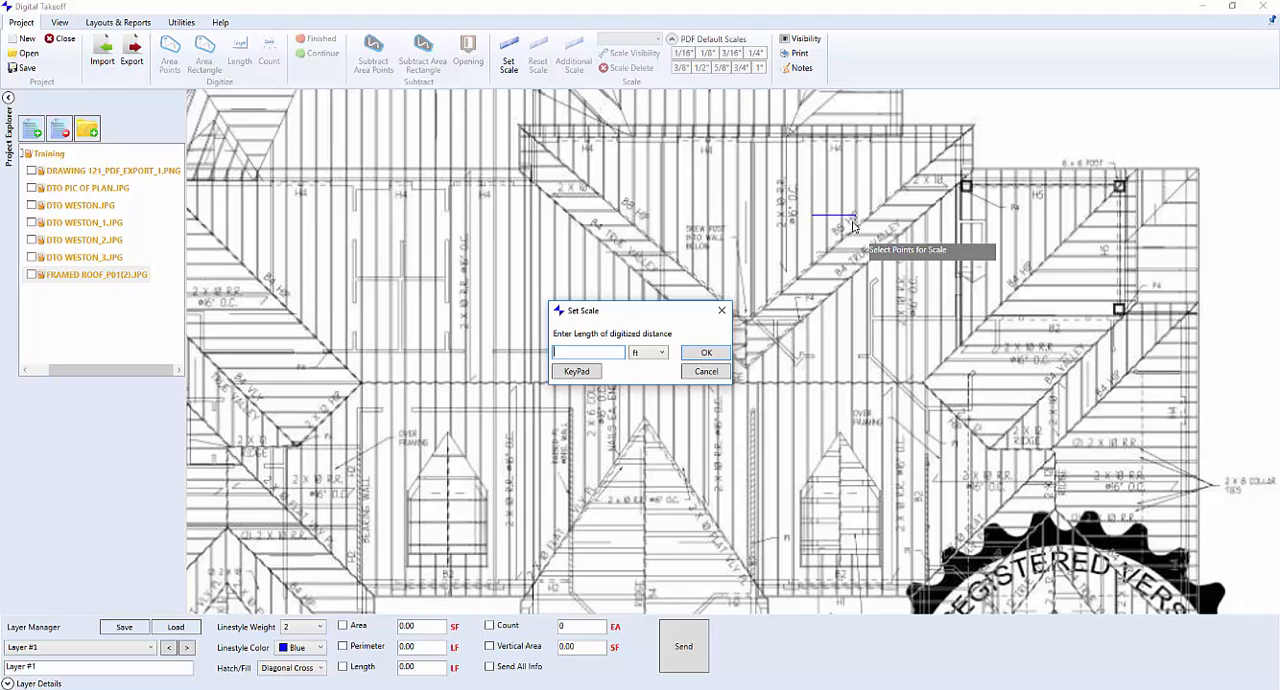
pyautogui.click(703, 352)
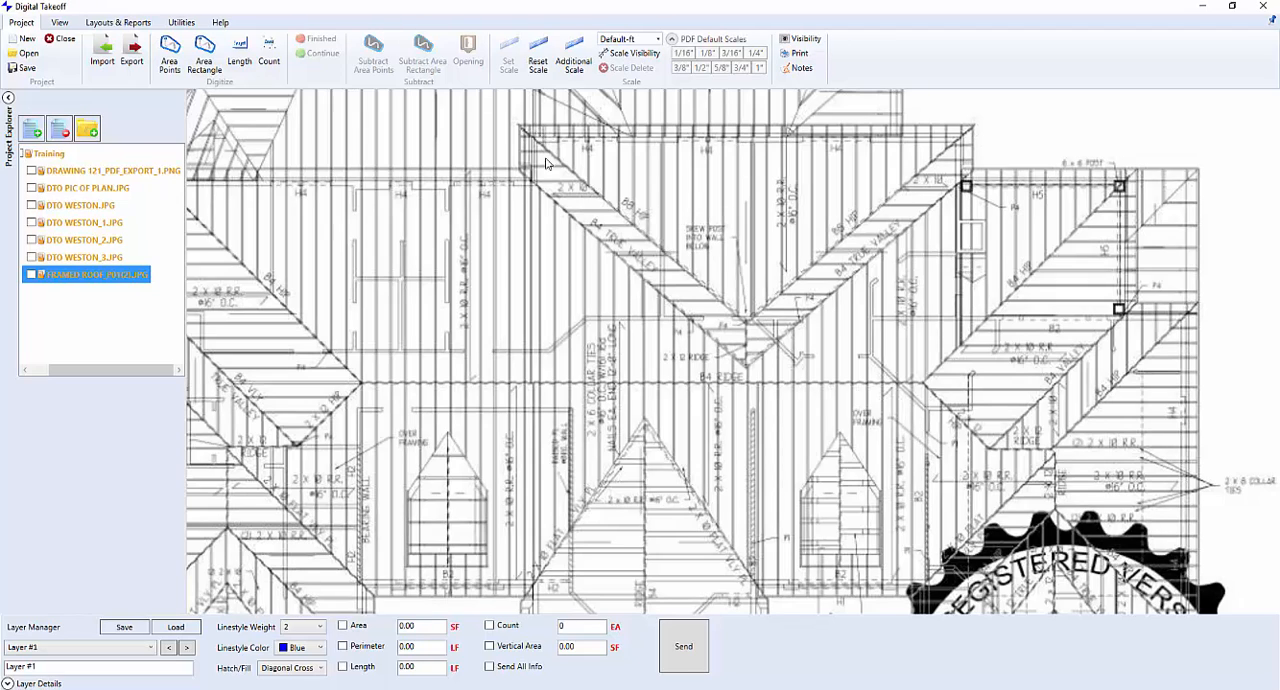
# Digitize the triangular upper central roof section with Area Points, using its two eave corners and the point where the hips meet
pyautogui.click(167, 50)
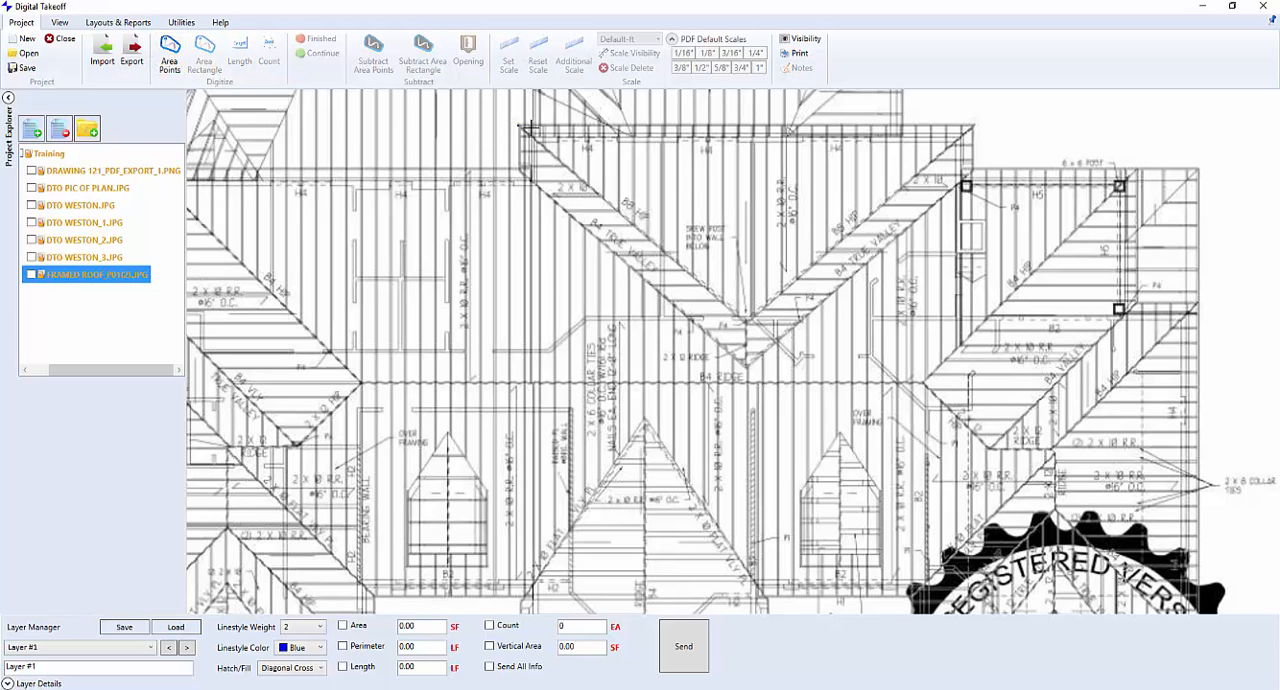
pyautogui.click(519, 126)
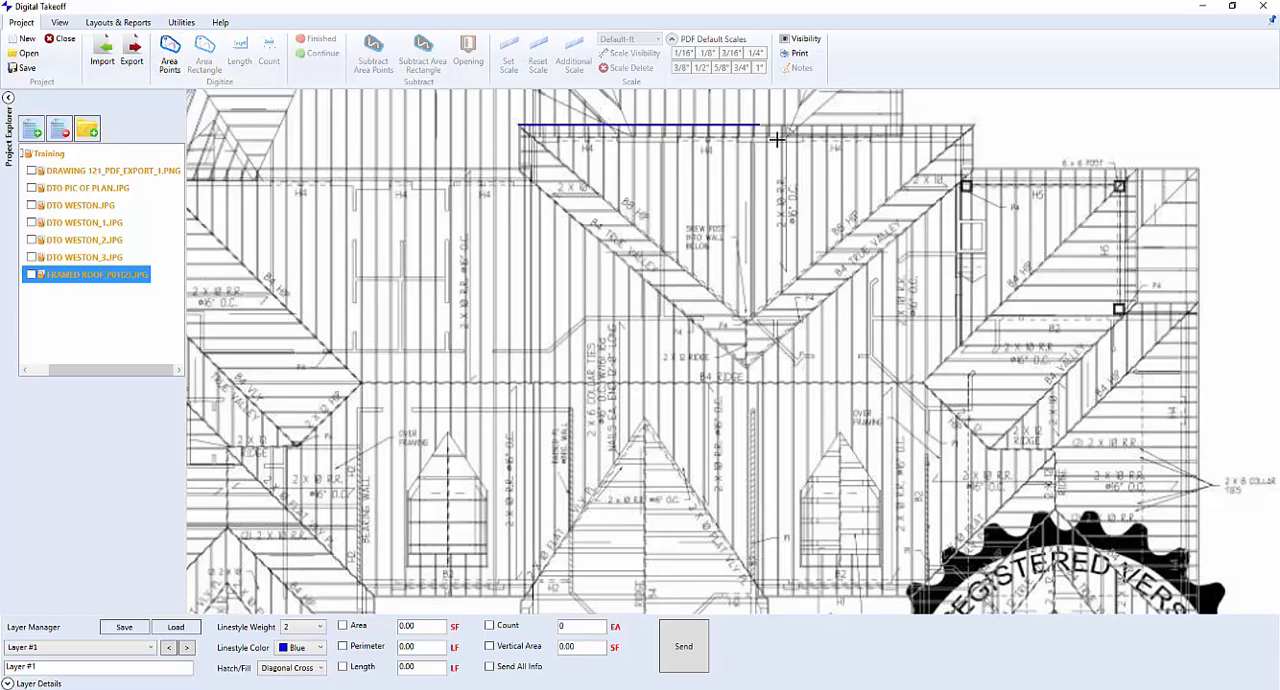
pyautogui.click(975, 126)
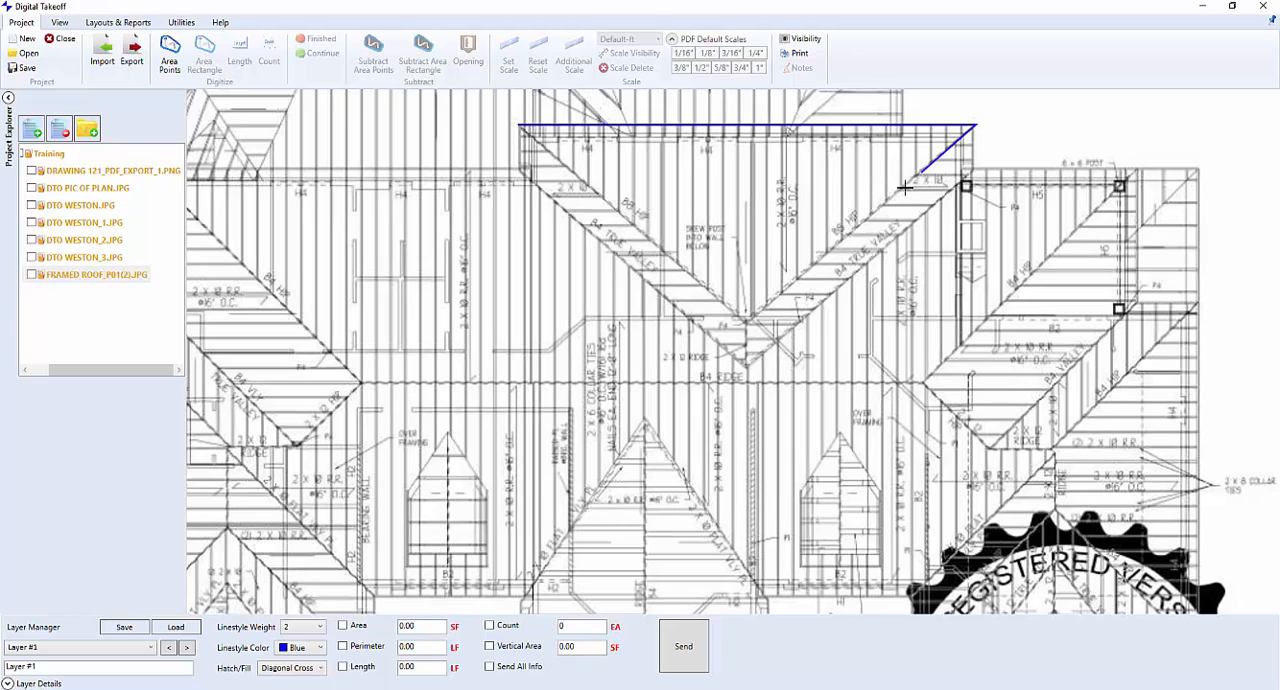
pyautogui.click(747, 320)
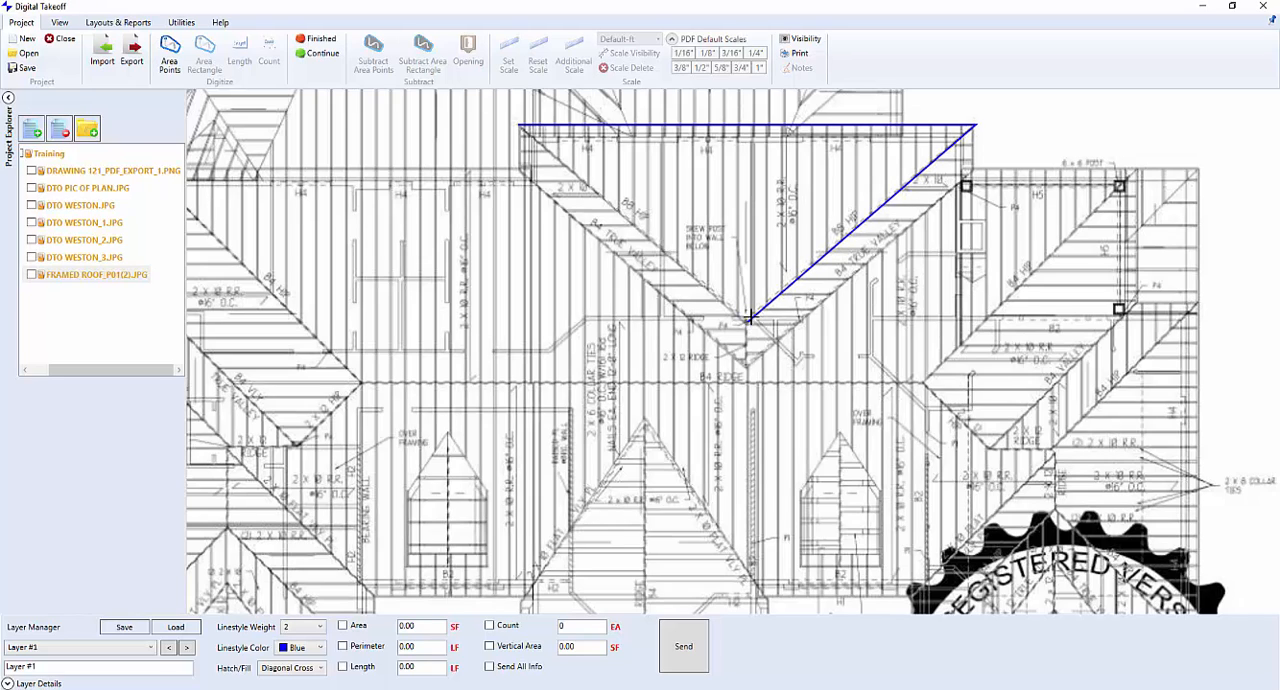
pyautogui.rightClick(540, 141)
pyautogui.click(493, 295)
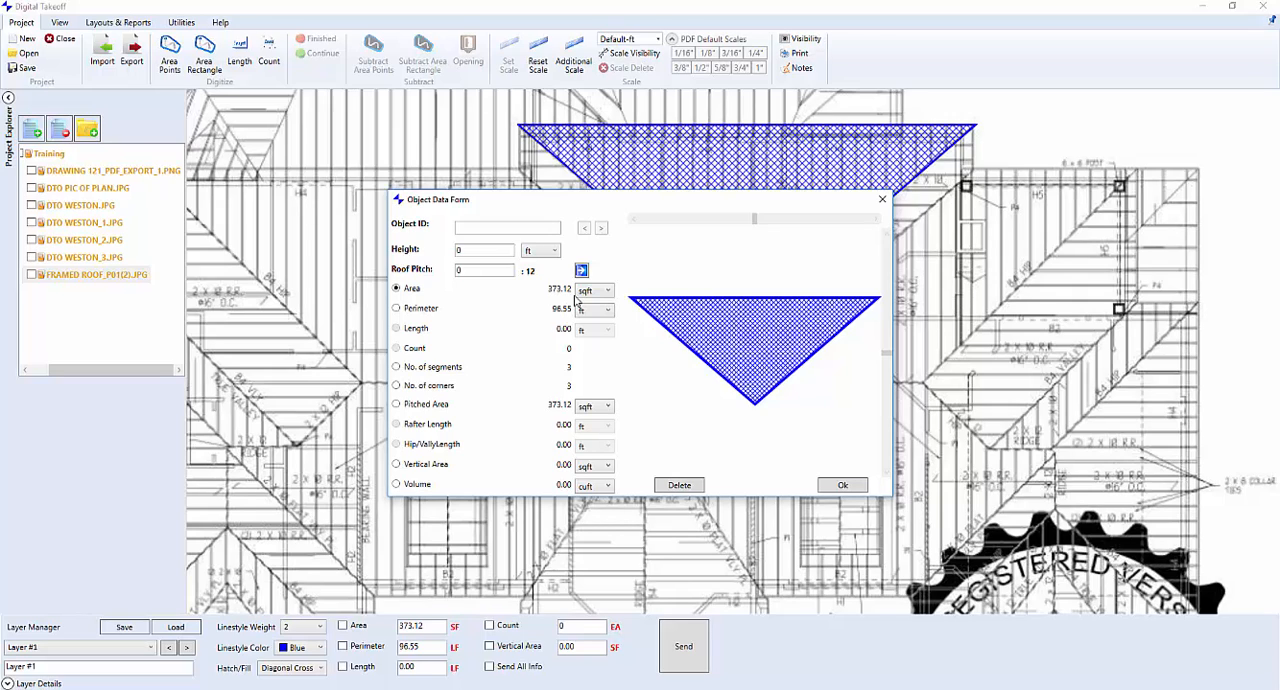
# Set the triangular section's roof pitch to 6:12 and select Pitched Area
pyautogui.click(471, 270)
pyautogui.doubleClick(471, 270)
pyautogui.write('6')
pyautogui.click(397, 405)
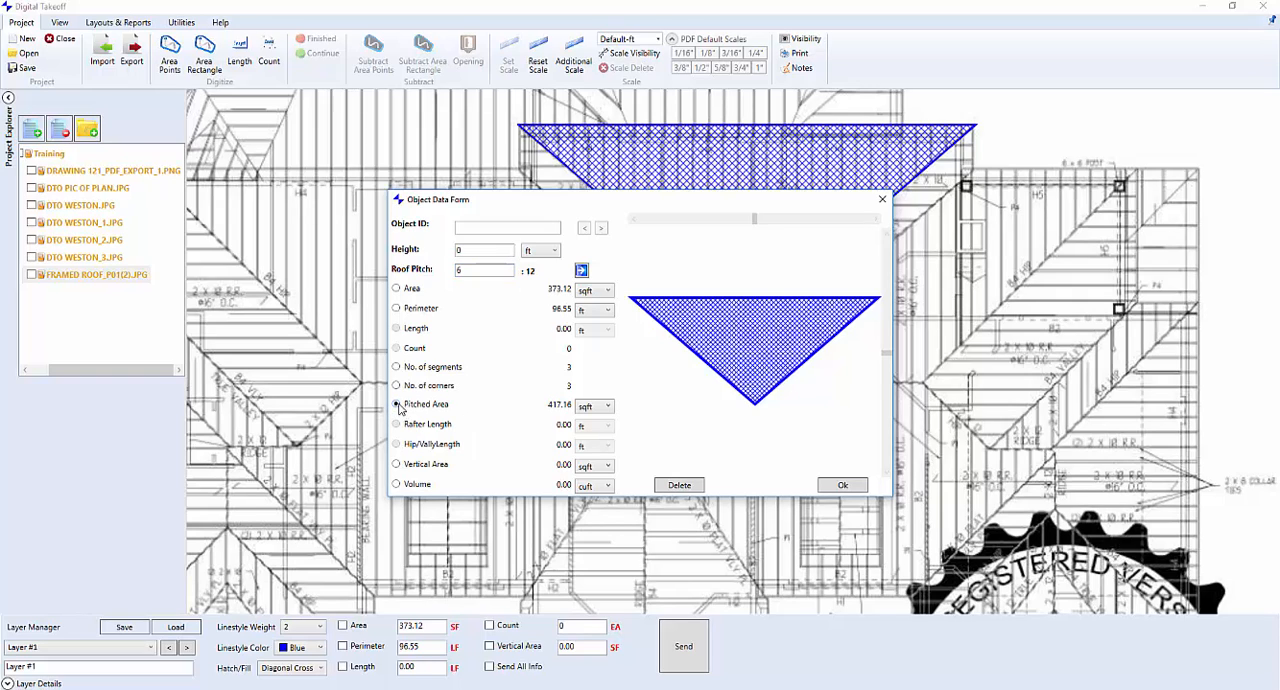